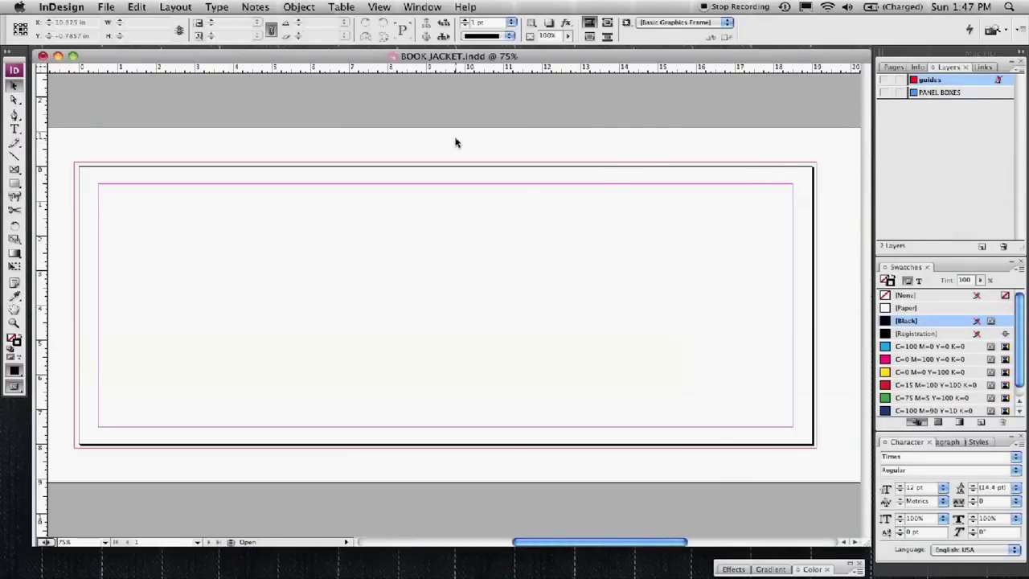
# Confirm the 19 × 8 in page setup in the document settings.
pyautogui.click(109, 8)
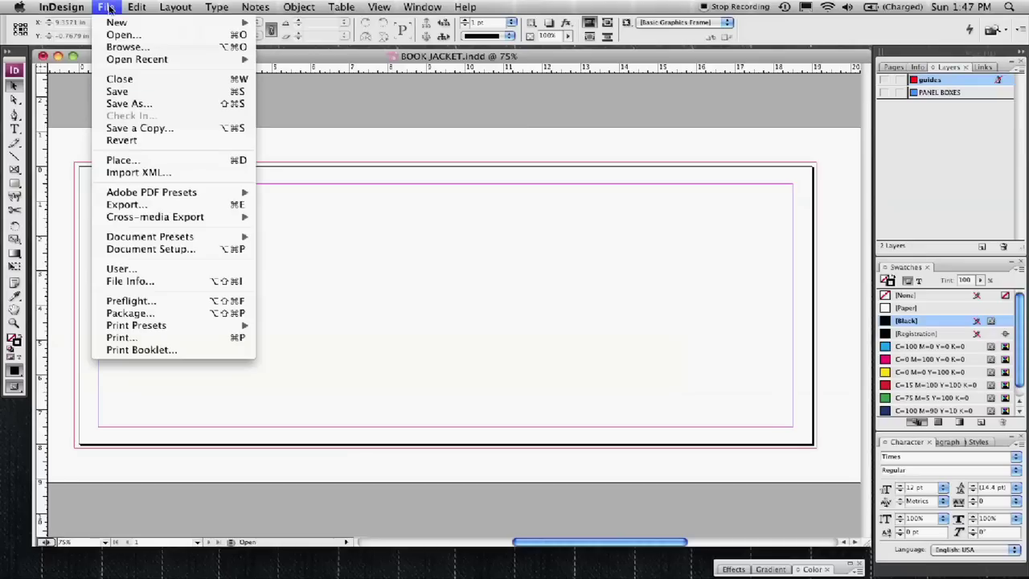
pyautogui.click(151, 249)
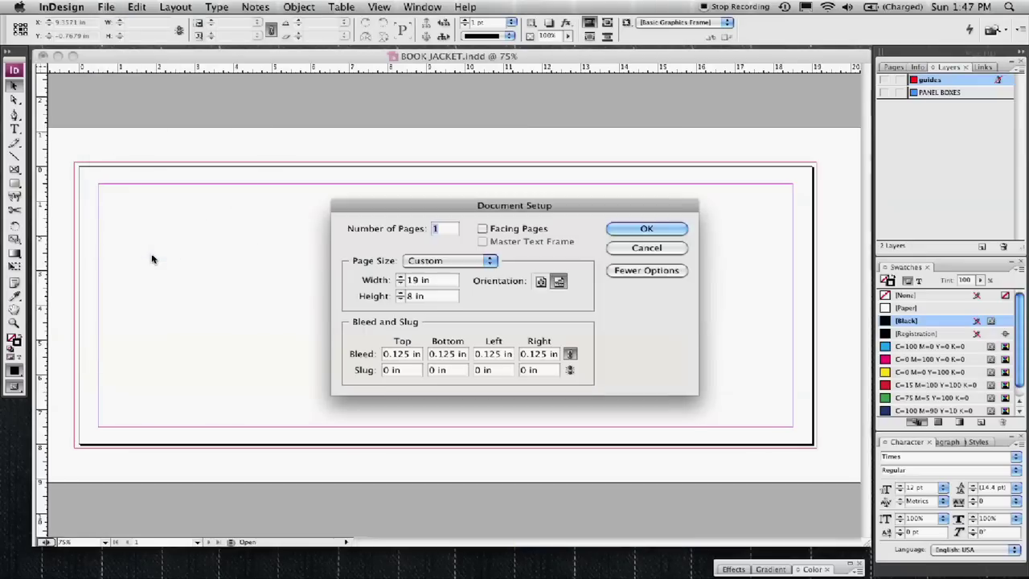
pyautogui.moveTo(472, 209); pyautogui.dragTo(370, 212)
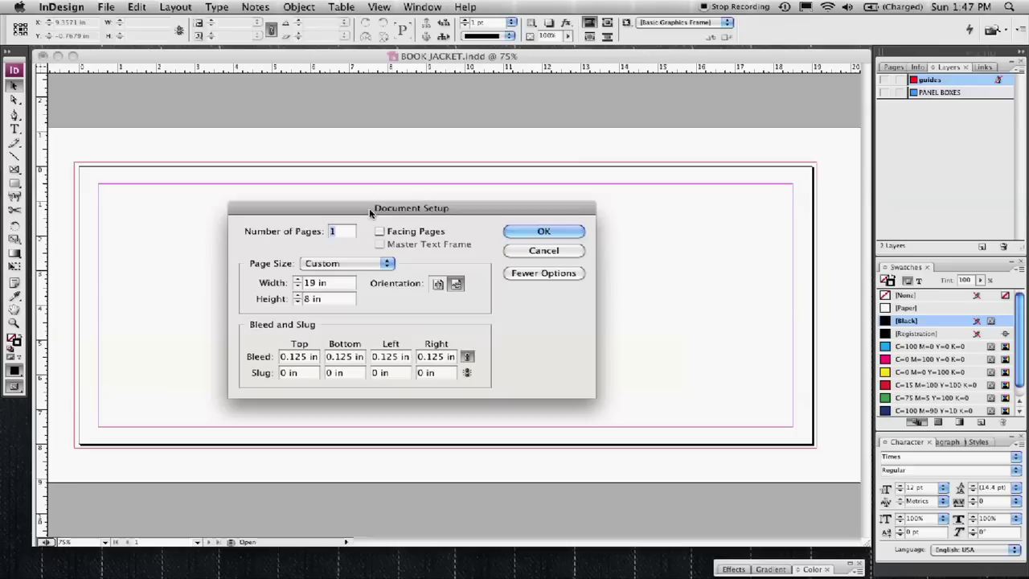
pyautogui.click(544, 232)
pyautogui.moveTo(530, 211); pyautogui.dragTo(530, 224)
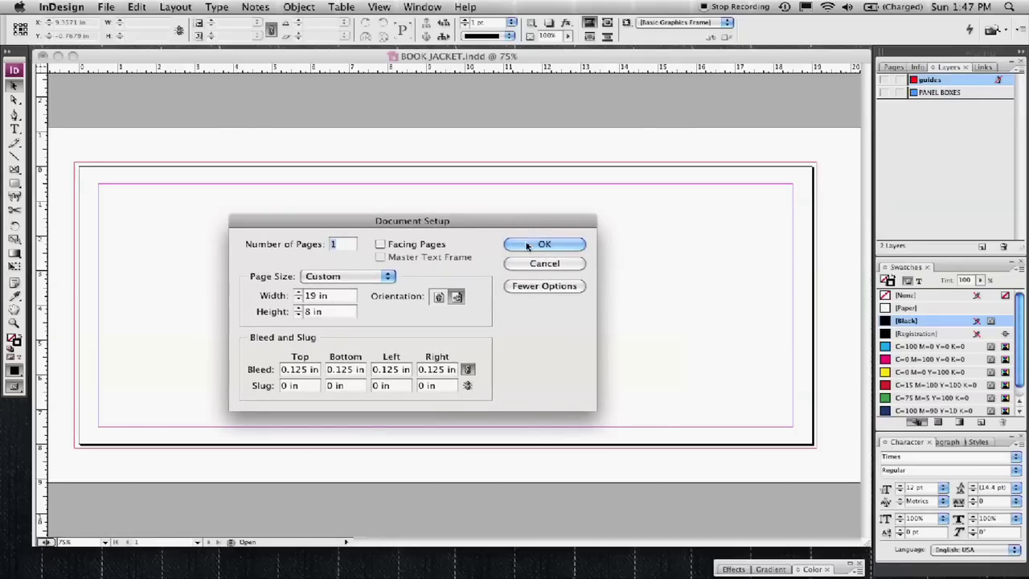
pyautogui.click(535, 243)
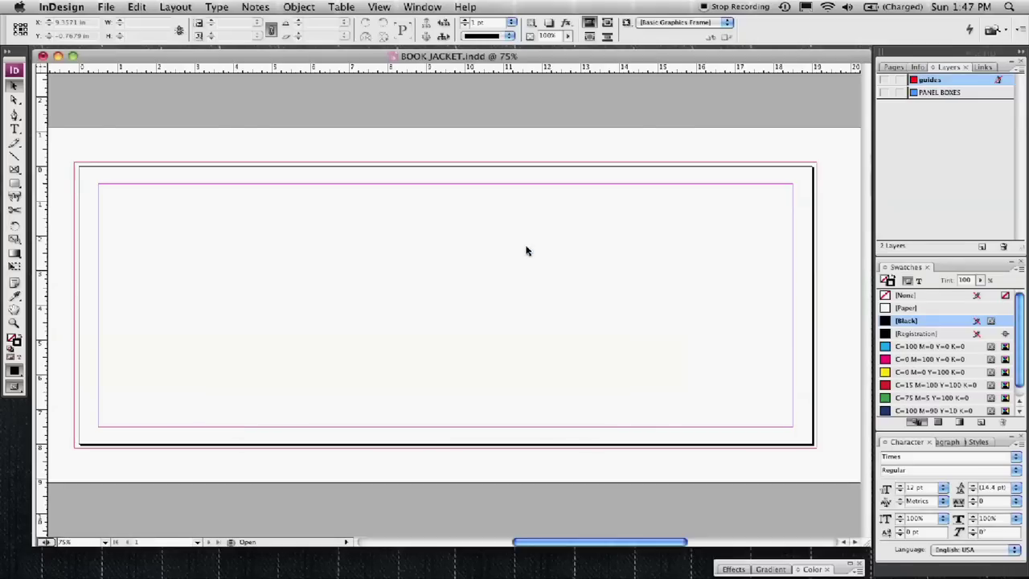
# Show the guides layer and delete all the existing vertical guides.
pyautogui.click(884, 79)
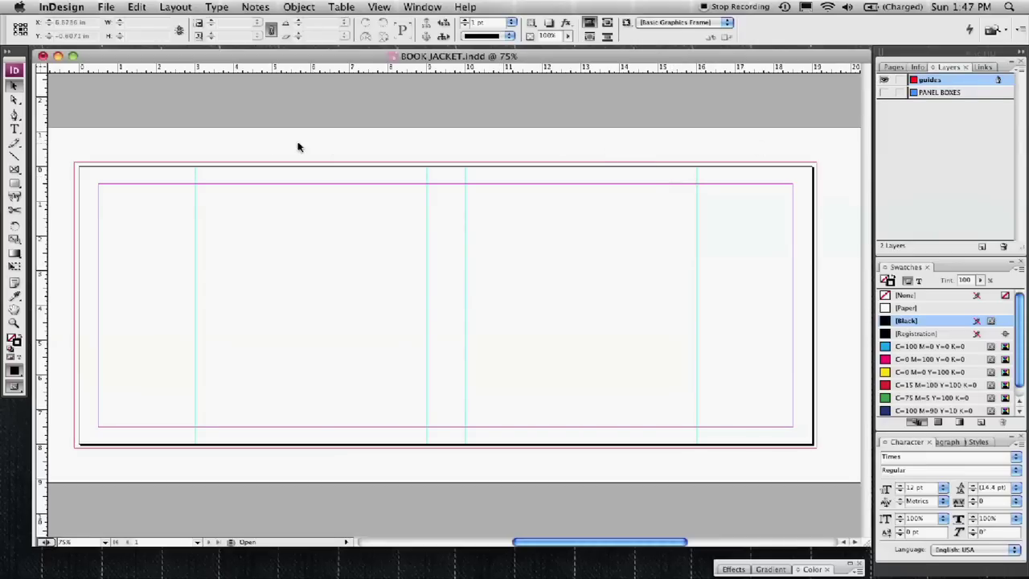
pyautogui.moveTo(168, 139); pyautogui.dragTo(712, 188)
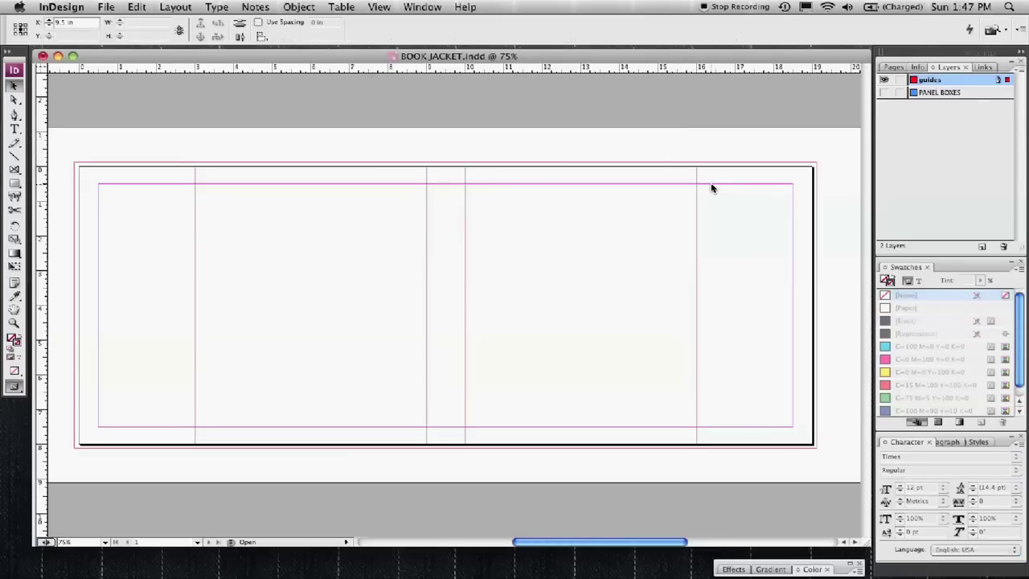
pyautogui.press('Delete')
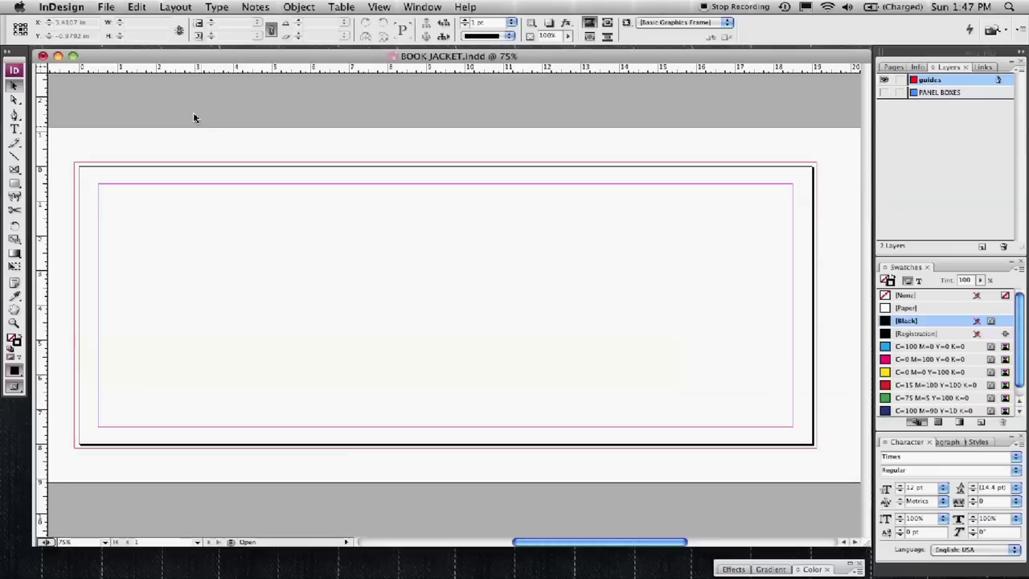
pyautogui.click(114, 6)
pyautogui.click(113, 7)
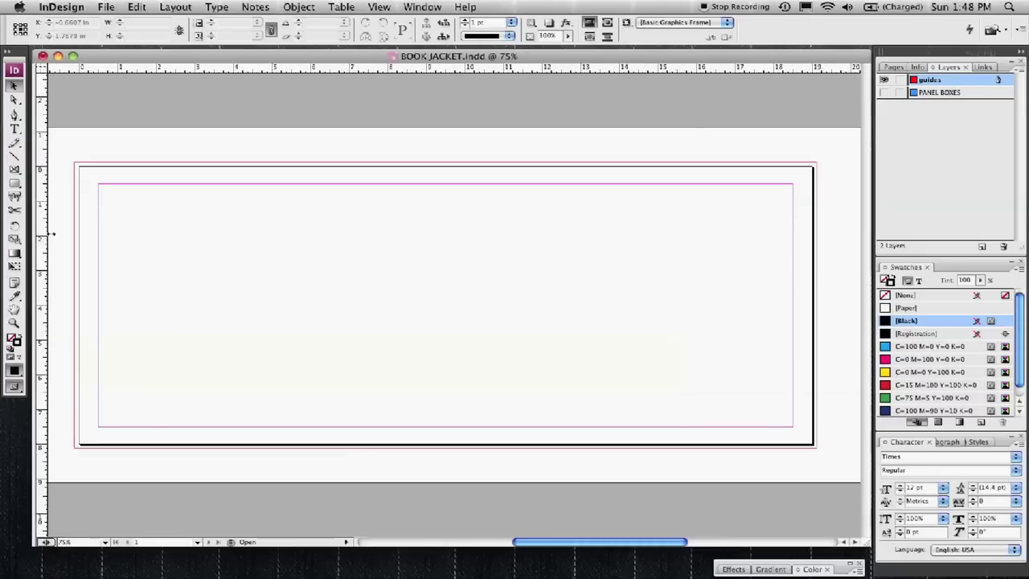
# Add two new vertical guides, at 3 in and at 9 in.
pyautogui.moveTo(42, 231); pyautogui.dragTo(198, 225)
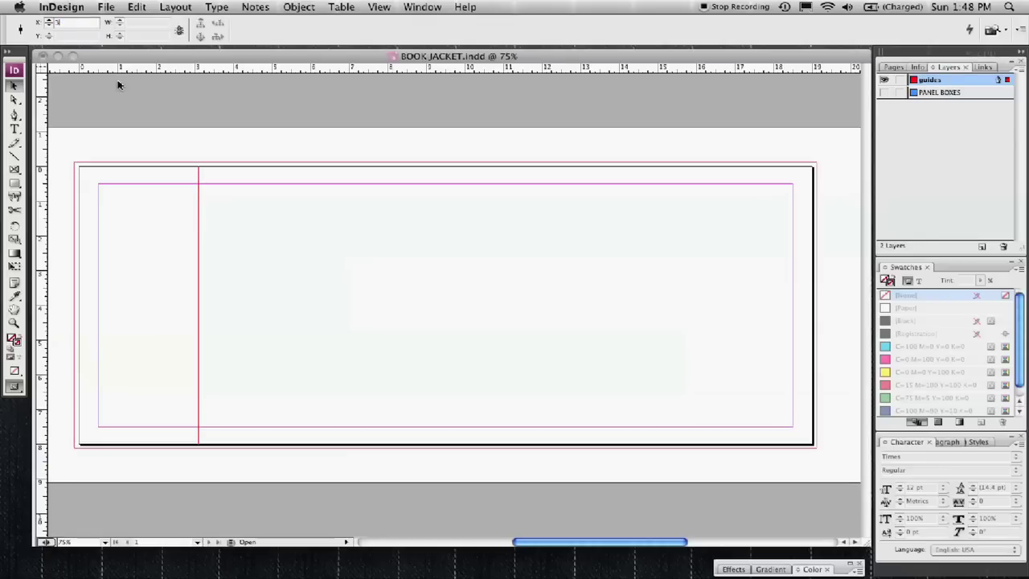
pyautogui.click(127, 138)
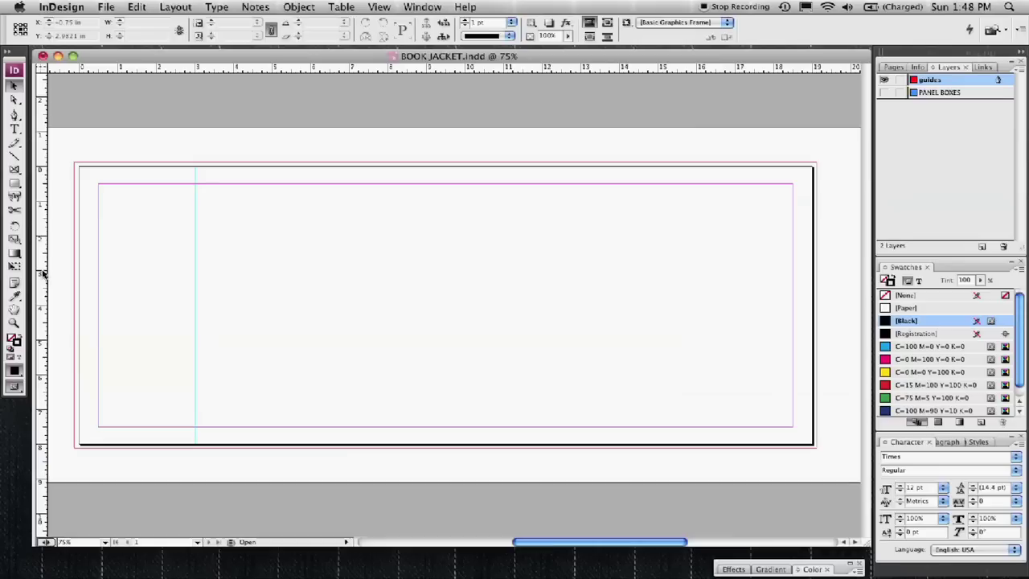
pyautogui.moveTo(43, 274); pyautogui.dragTo(425, 259)
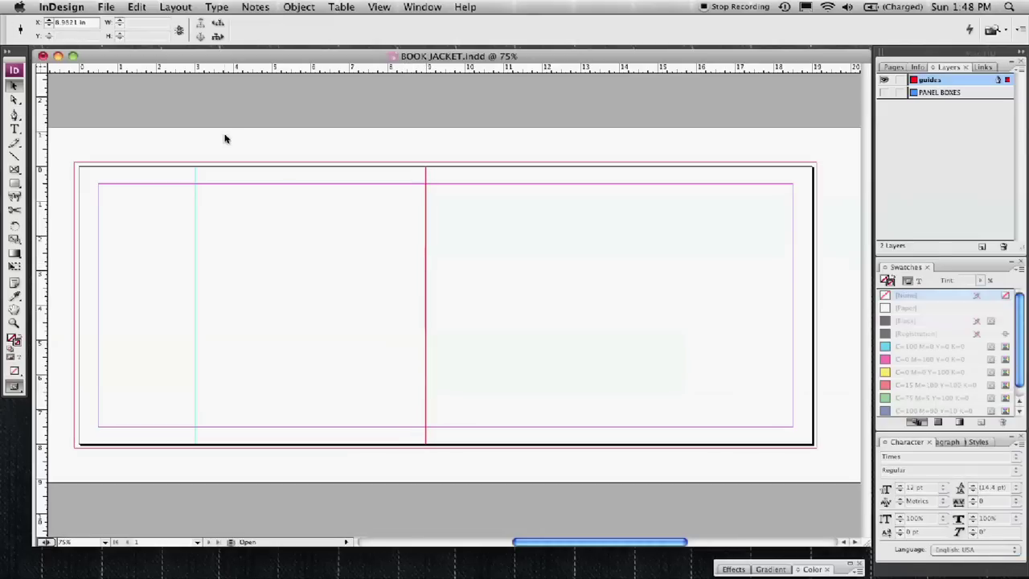
pyautogui.moveTo(90, 22); pyautogui.dragTo(75, 22)
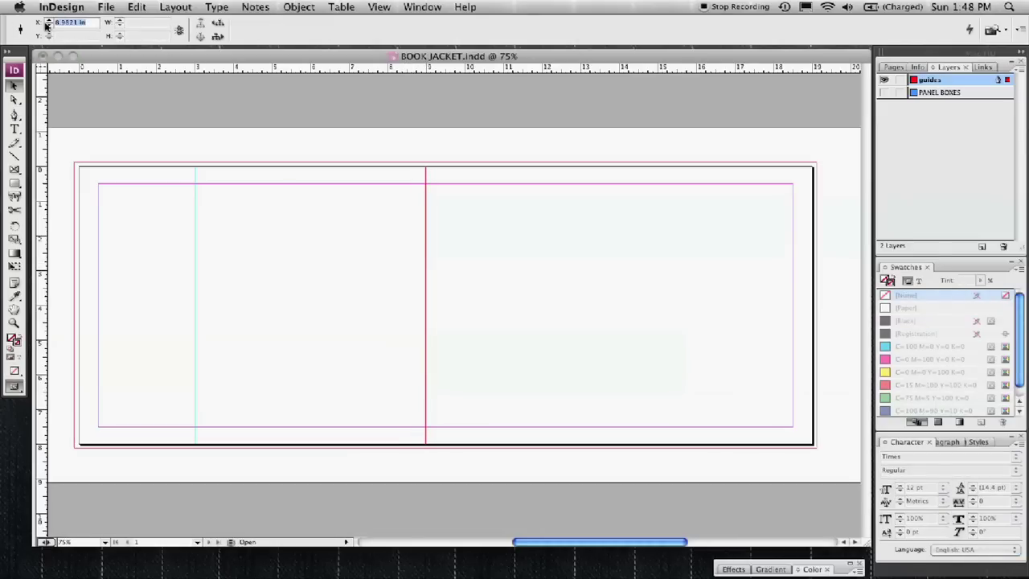
pyautogui.write('9')
pyautogui.press('Return')
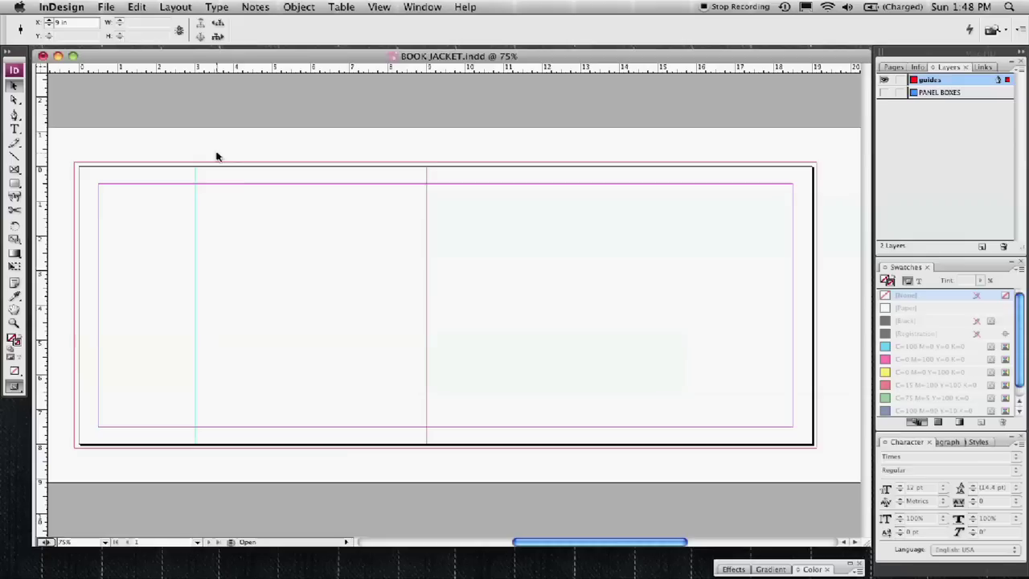
pyautogui.click(112, 267)
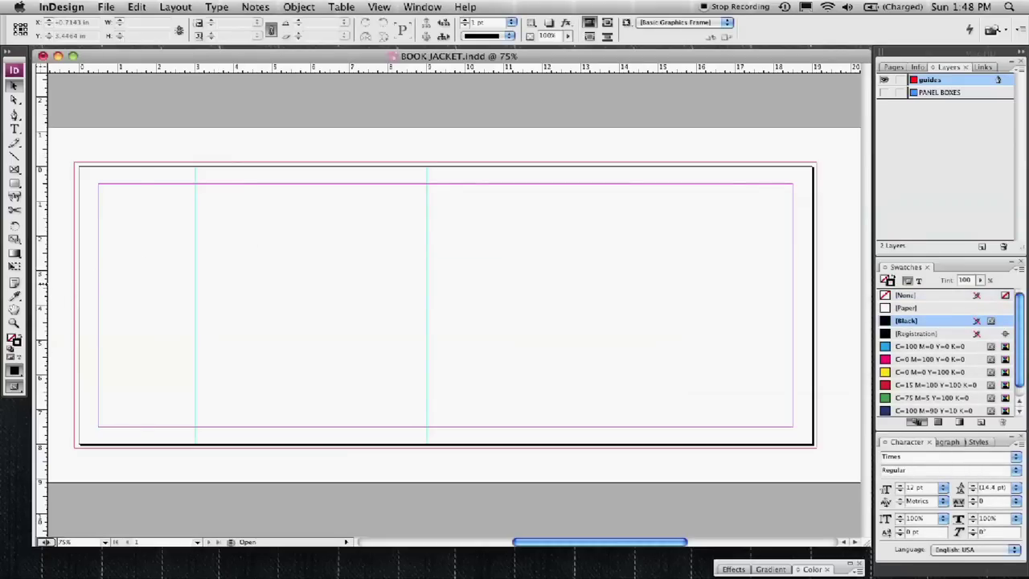
# Add vertical guides at 10 in for the spine and 16 in for the front panel.
pyautogui.moveTo(42, 282); pyautogui.dragTo(464, 283)
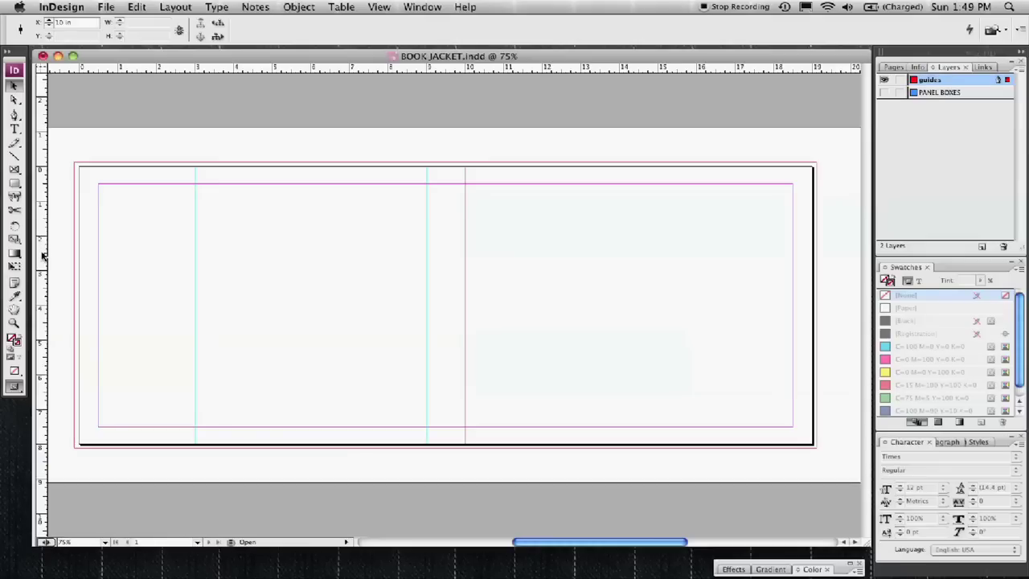
pyautogui.moveTo(43, 251)
pyautogui.mouseDown()
pyautogui.moveTo(365, 238)
pyautogui.moveTo(526, 207)
pyautogui.moveTo(696, 197)
pyautogui.mouseUp()
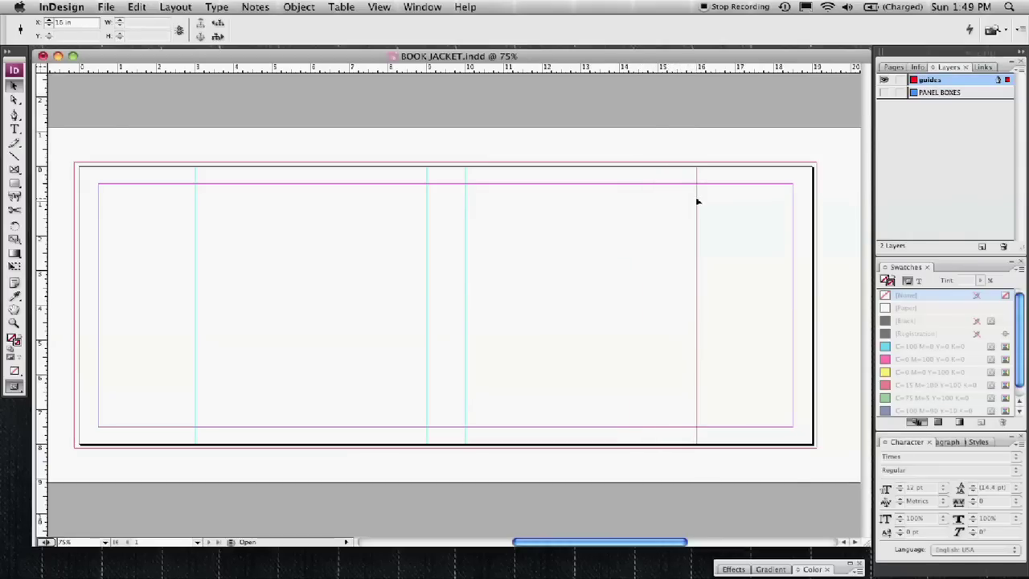
pyautogui.click(608, 246)
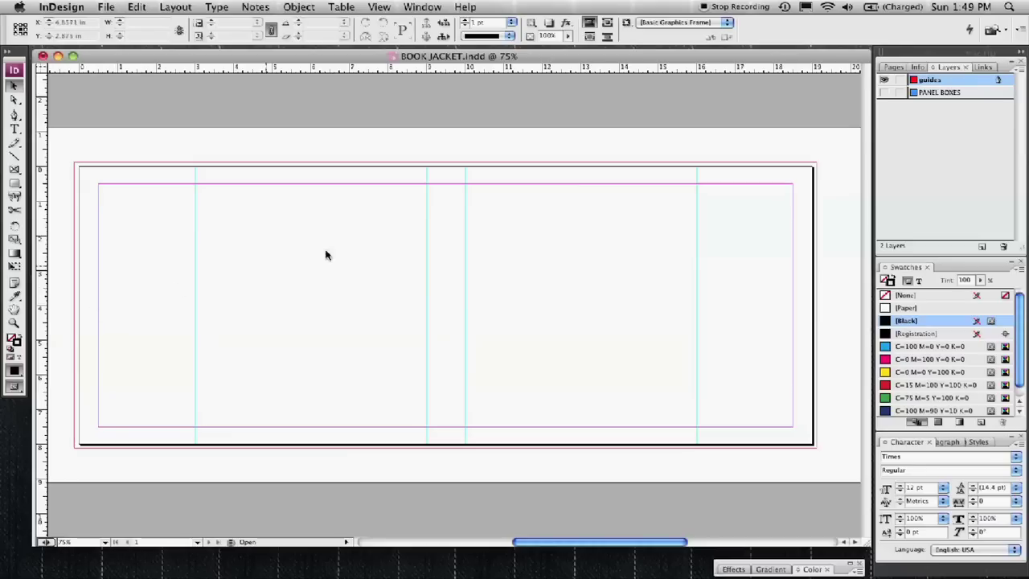
# Make the PANEL BOXES layer visible, then switch to the Type tool.
pyautogui.click(883, 93)
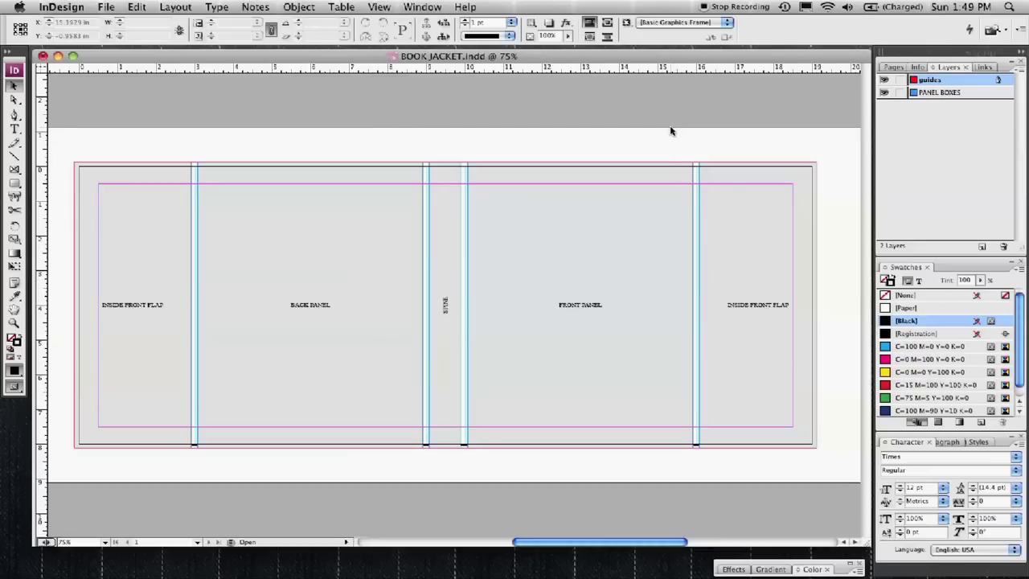
pyautogui.moveTo(741, 60); pyautogui.dragTo(739, 59)
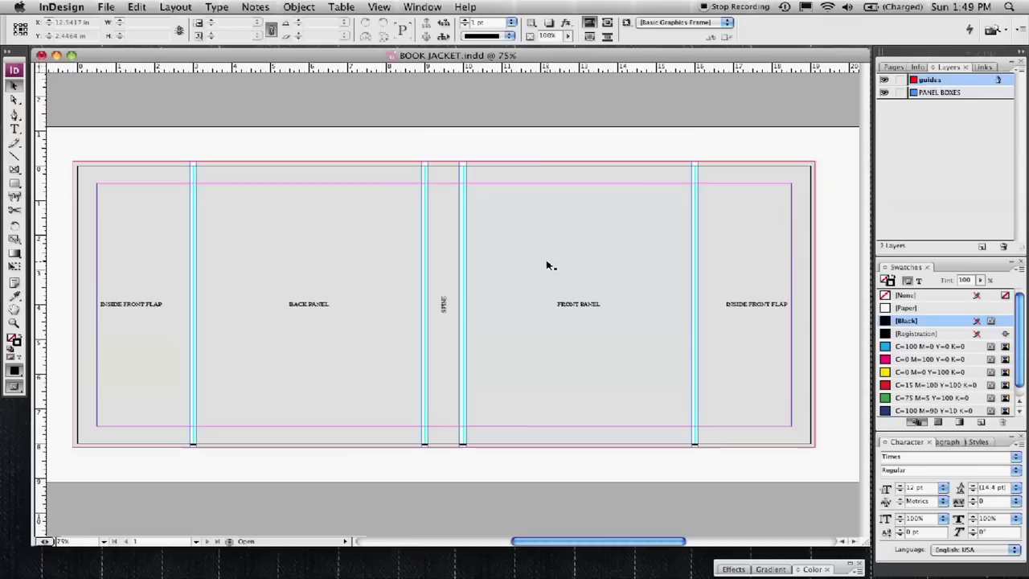
pyautogui.press('t')
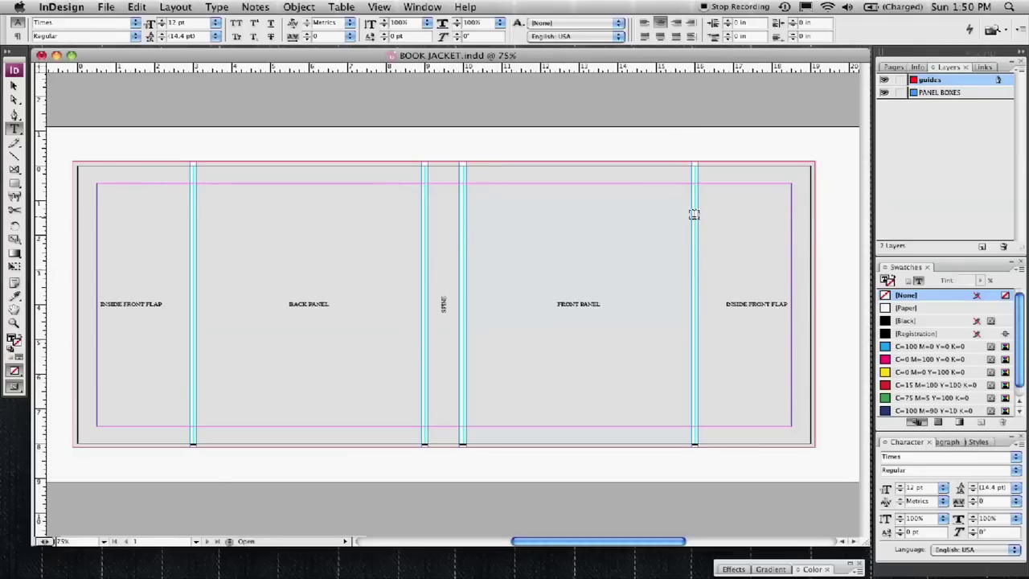
pyautogui.press('super+equal')
pyautogui.press('super+equal')
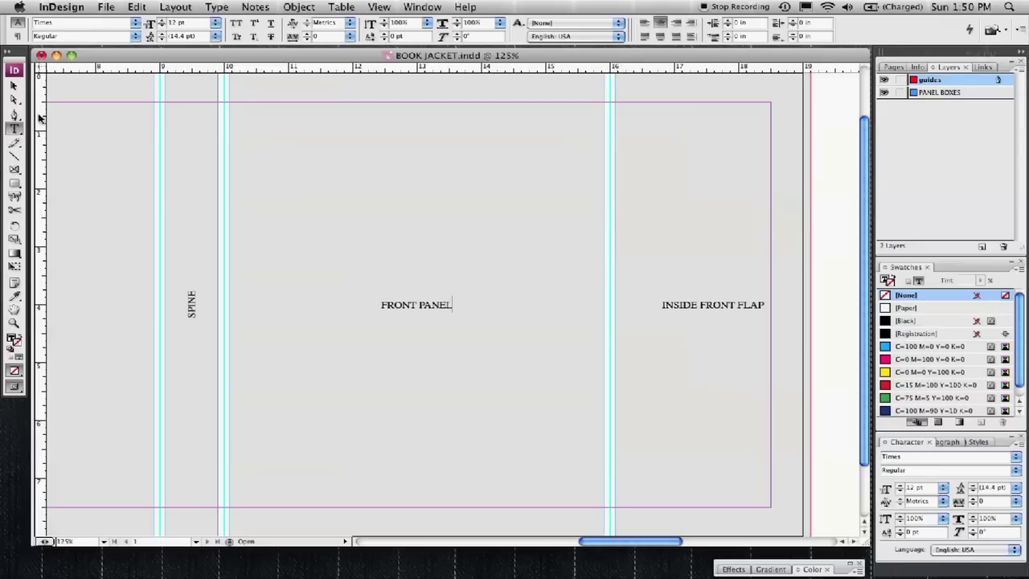
pyautogui.click(14, 85)
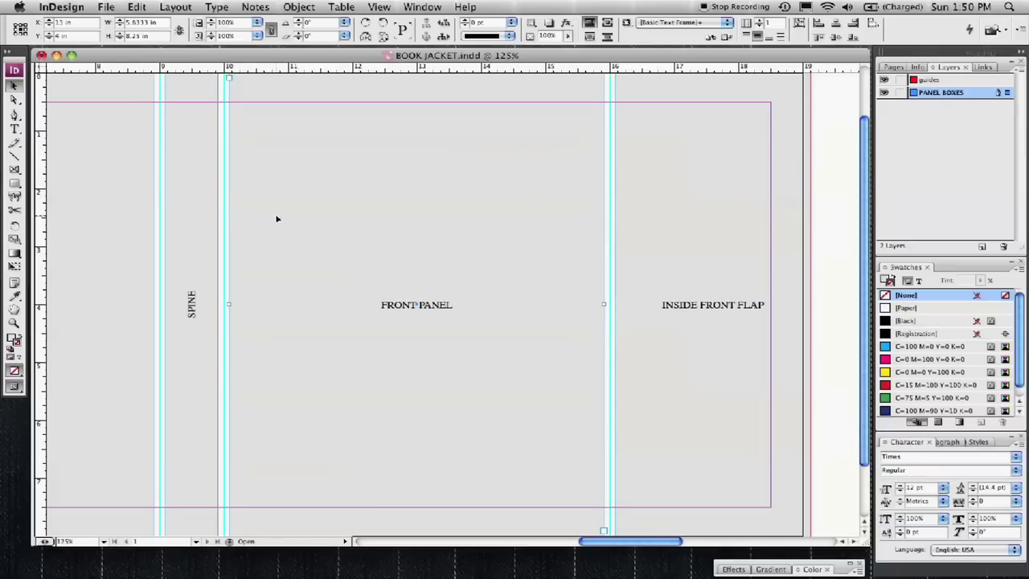
pyautogui.press('super+1')
pyautogui.press('super+minus')
pyautogui.press('super+minus')
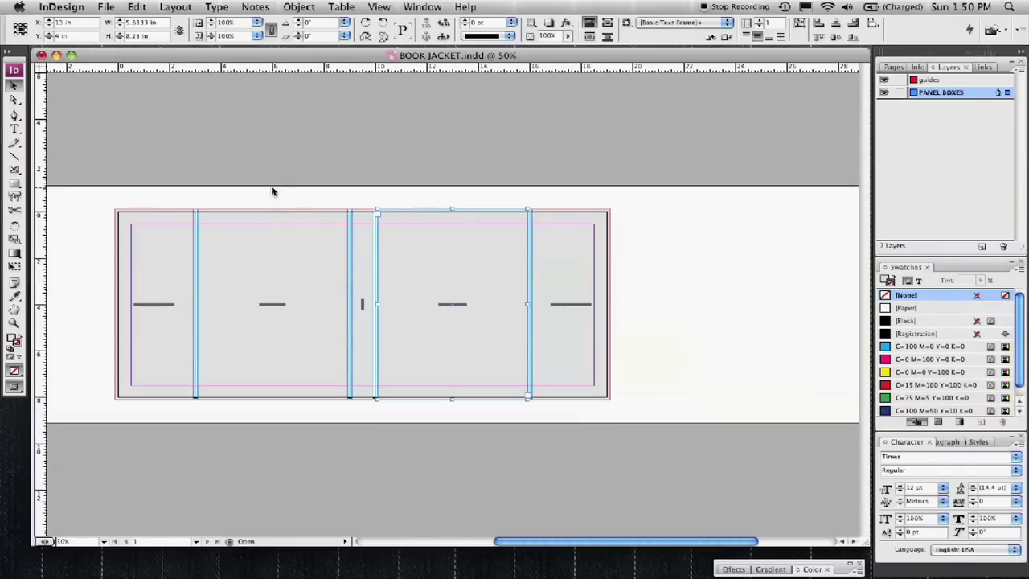
pyautogui.click(266, 191)
pyautogui.moveTo(95, 201); pyautogui.dragTo(617, 296)
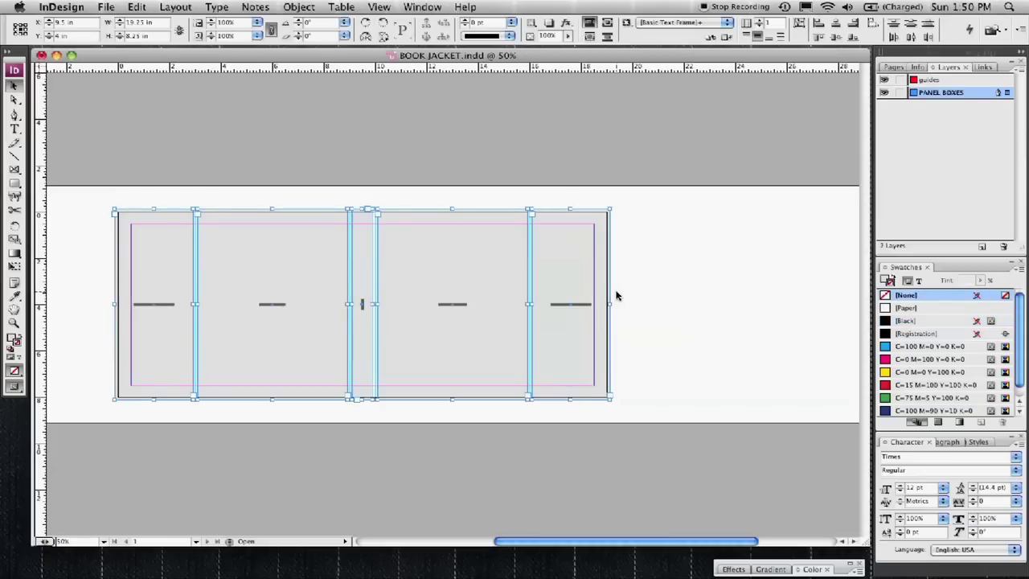
pyautogui.click(658, 273)
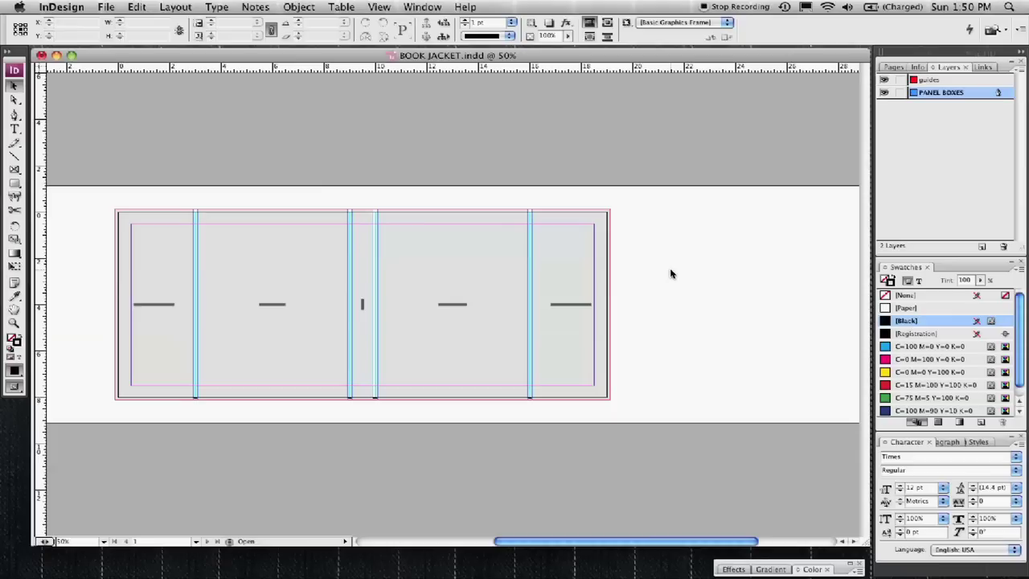